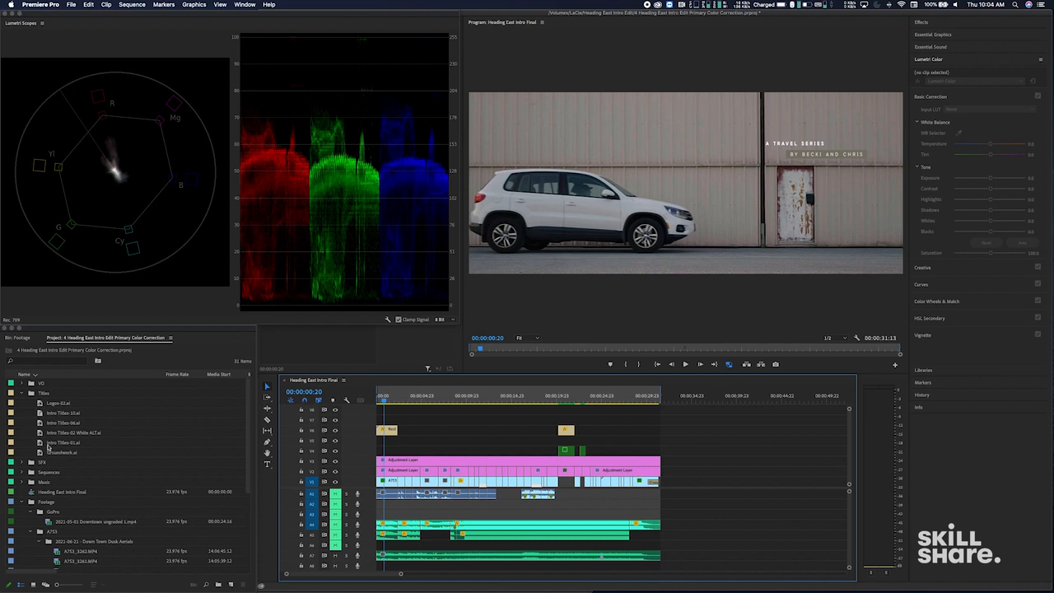
- Collapse the Titles and Footage bins and place the Adjustment Layer on track V5 at the start of the sequence
click(22, 394)
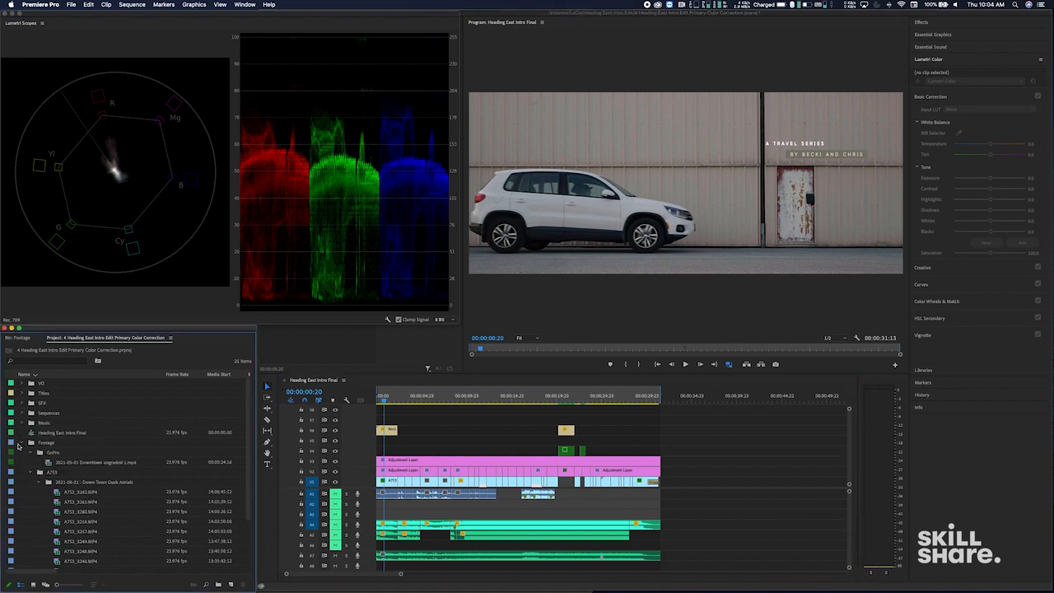
click(20, 443)
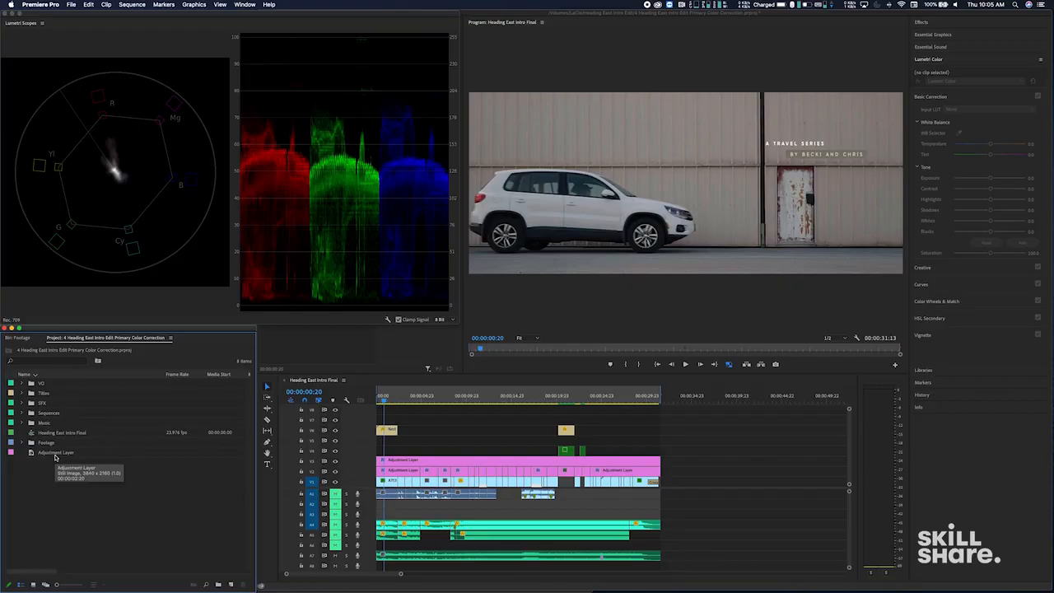
drag(48, 457, 377, 441)
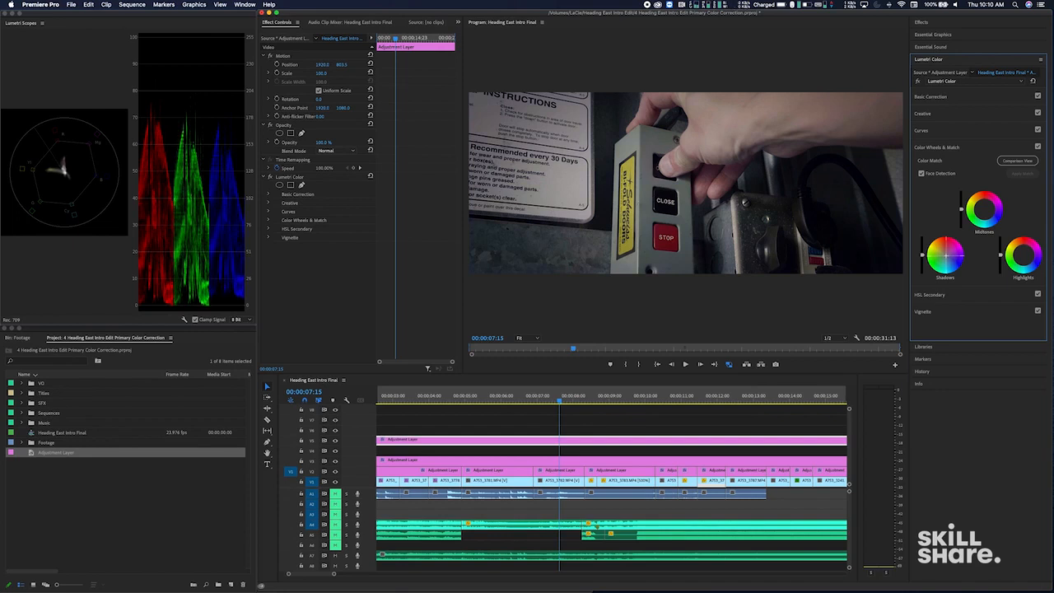
- Compare the garage control shot with and without the Color Wheels adjustment on the adjustment layer
click(1038, 145)
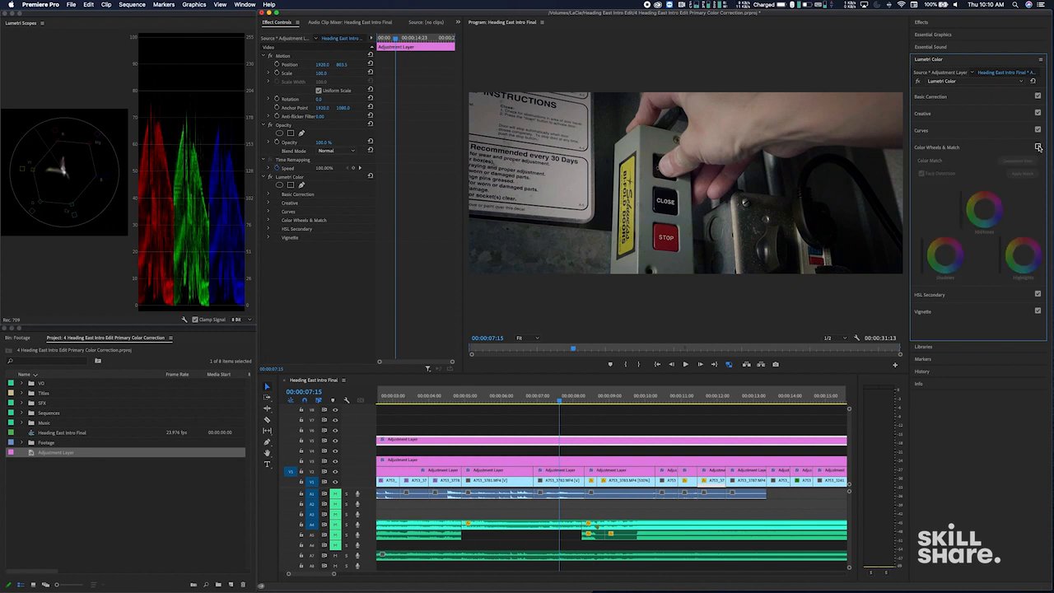
click(1038, 146)
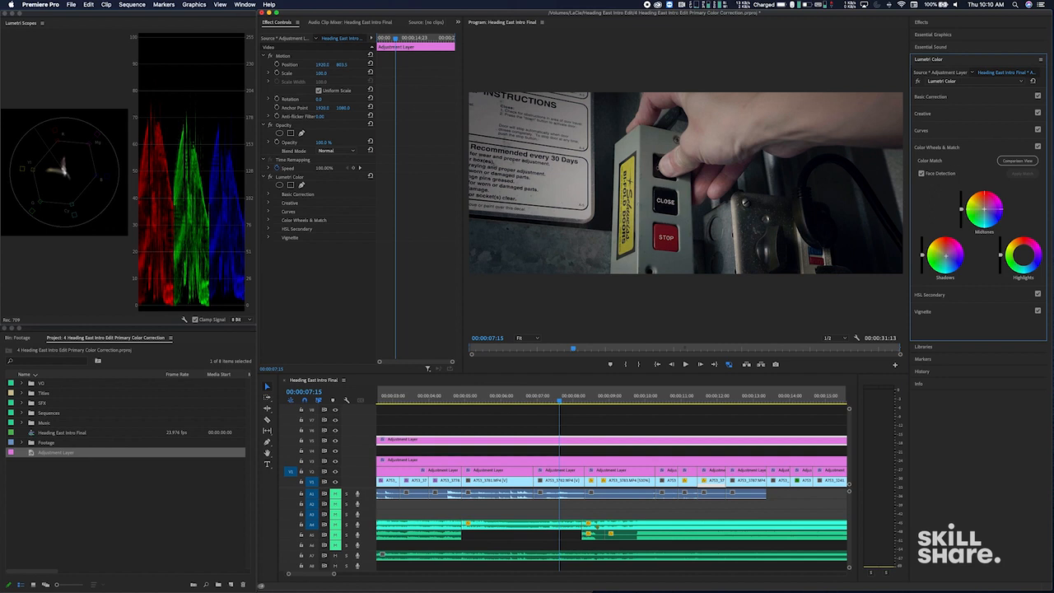
- Try pushing the midtones strongly toward red, and reset the Midtones color wheel
drag(985, 210, 986, 191)
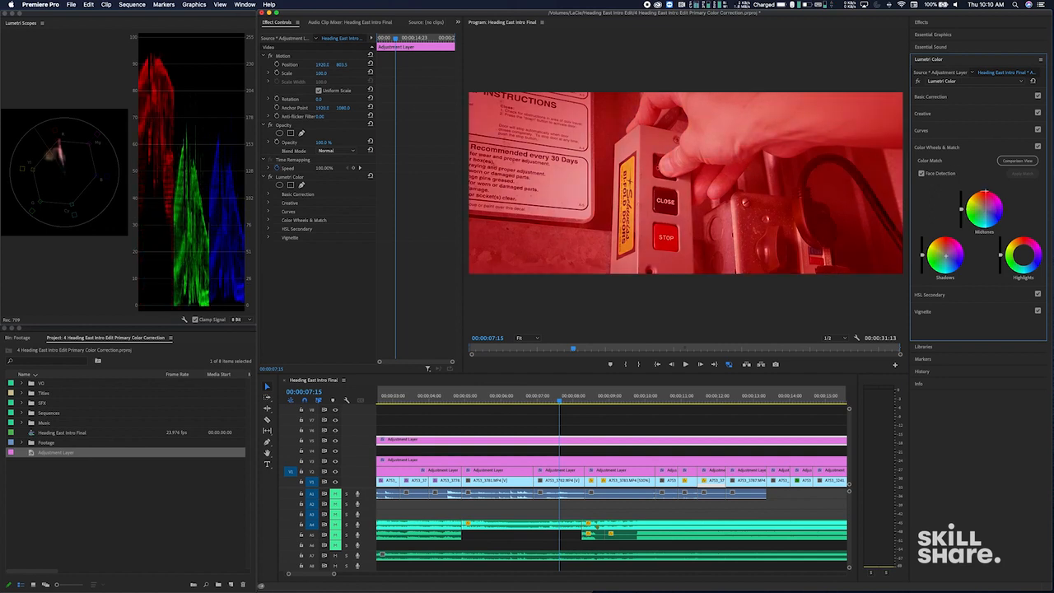
drag(985, 192, 984, 197)
double_click(979, 196)
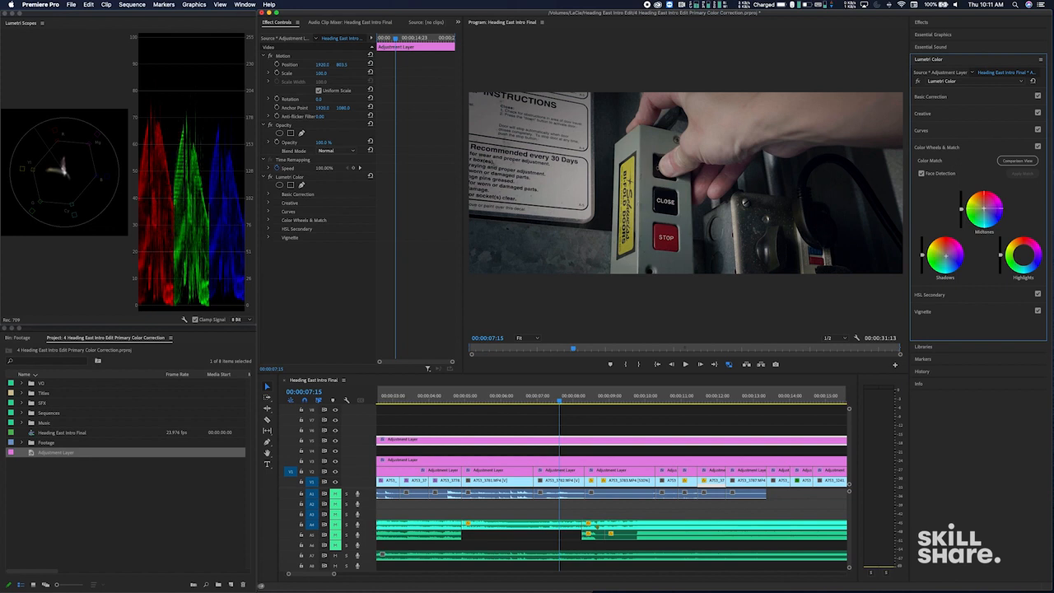
- Warm the adjustment layer's highlights slightly with the Highlights color wheel and compare the Color Wheels grade on and off
click(1037, 147)
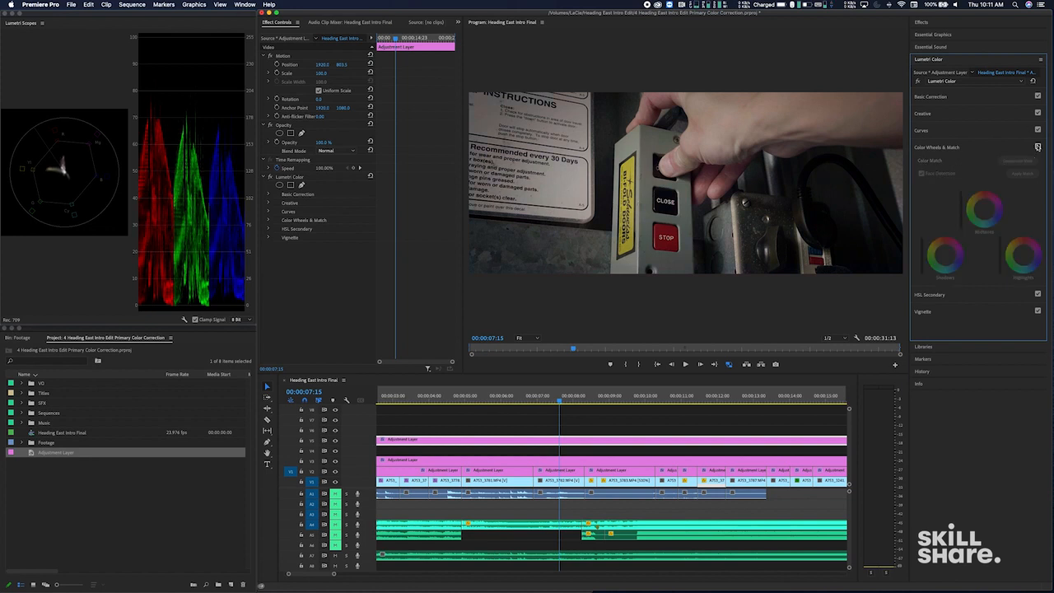
click(1037, 147)
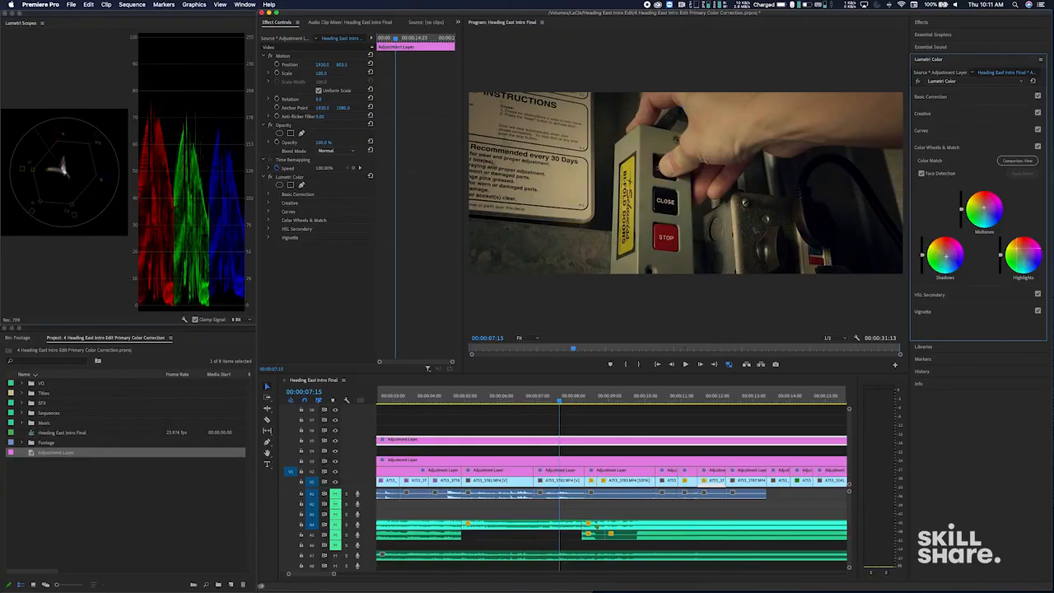
drag(1016, 249, 1009, 249)
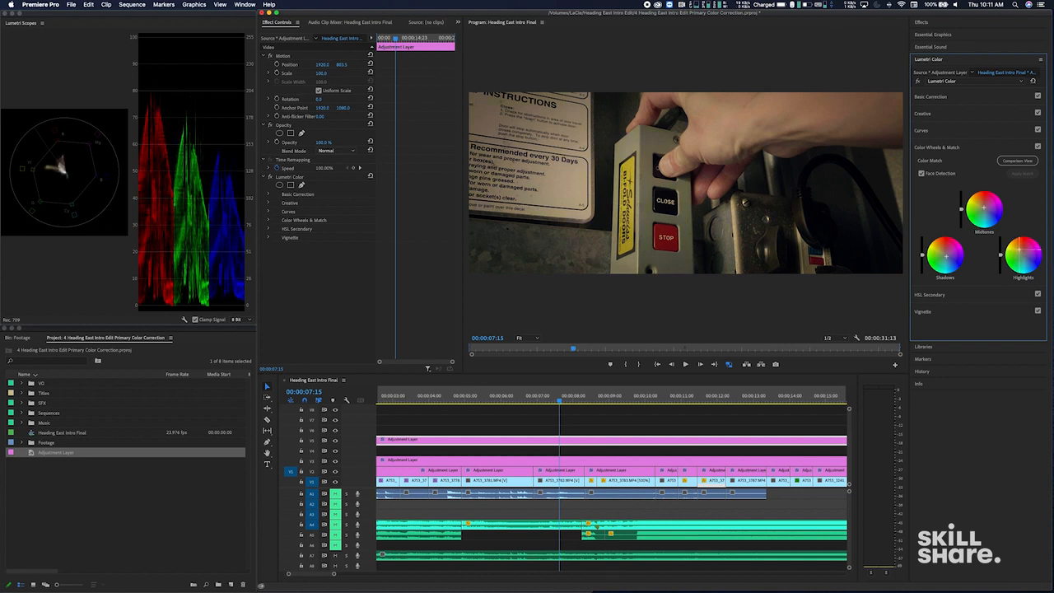
click(1038, 146)
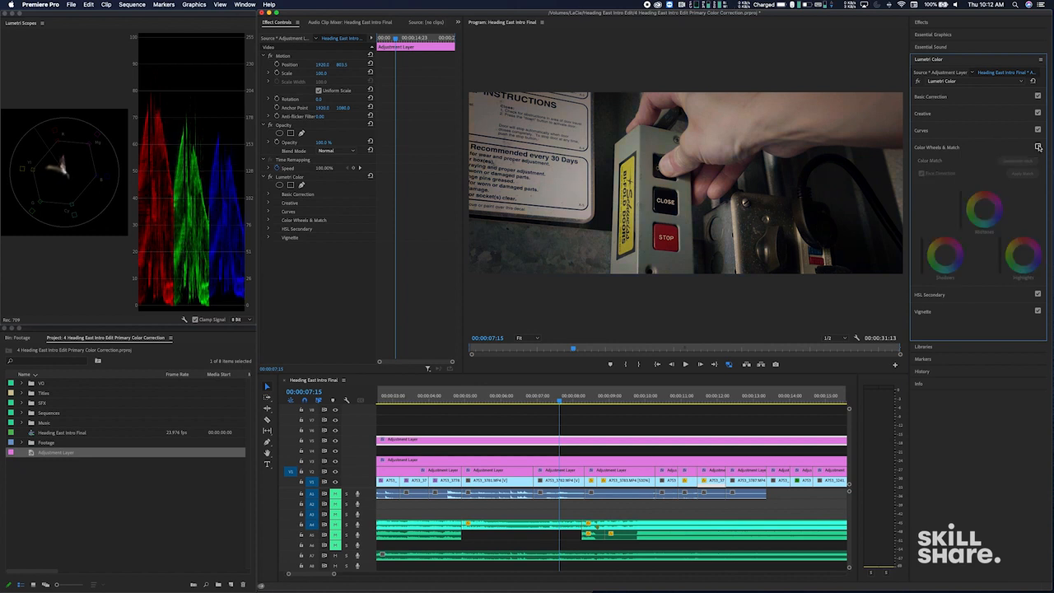
click(1037, 146)
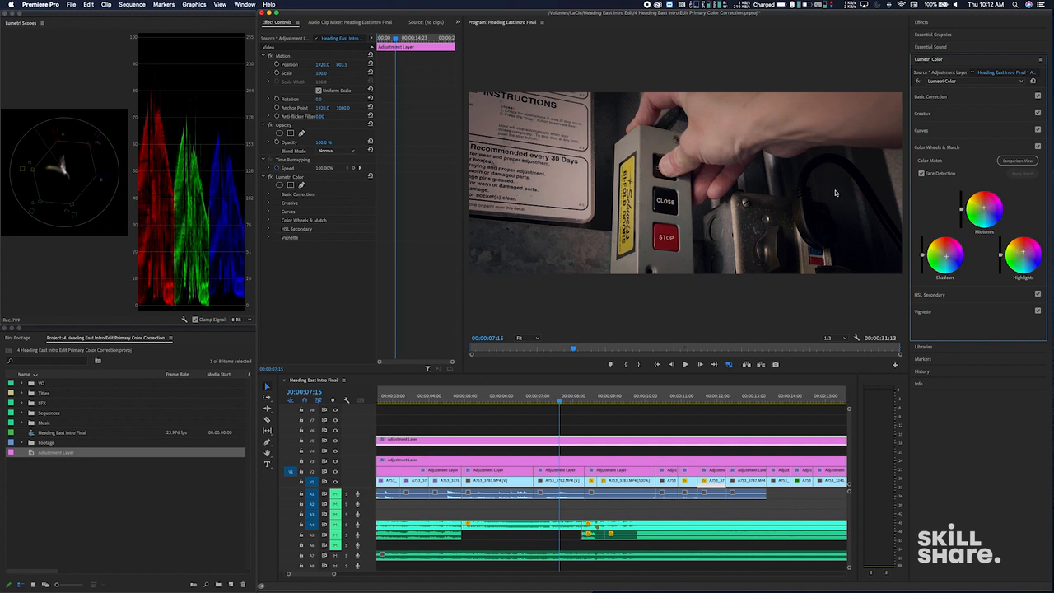
- Desaturate the reds in the shot by pulling the red part of the Hue vs Sat curve down to its minimum
click(933, 134)
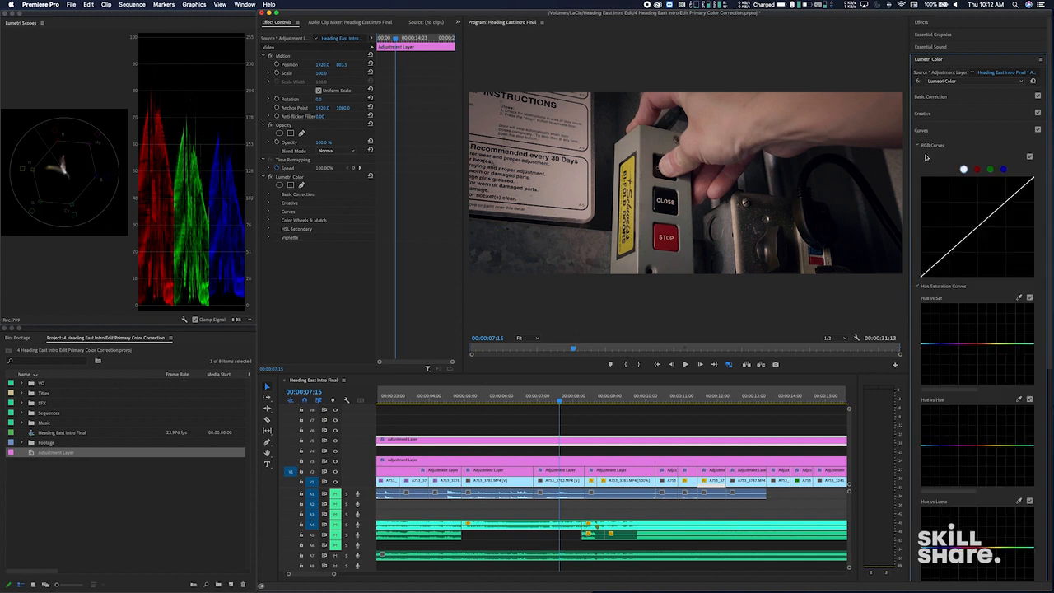
scroll(926, 157, down, 2)
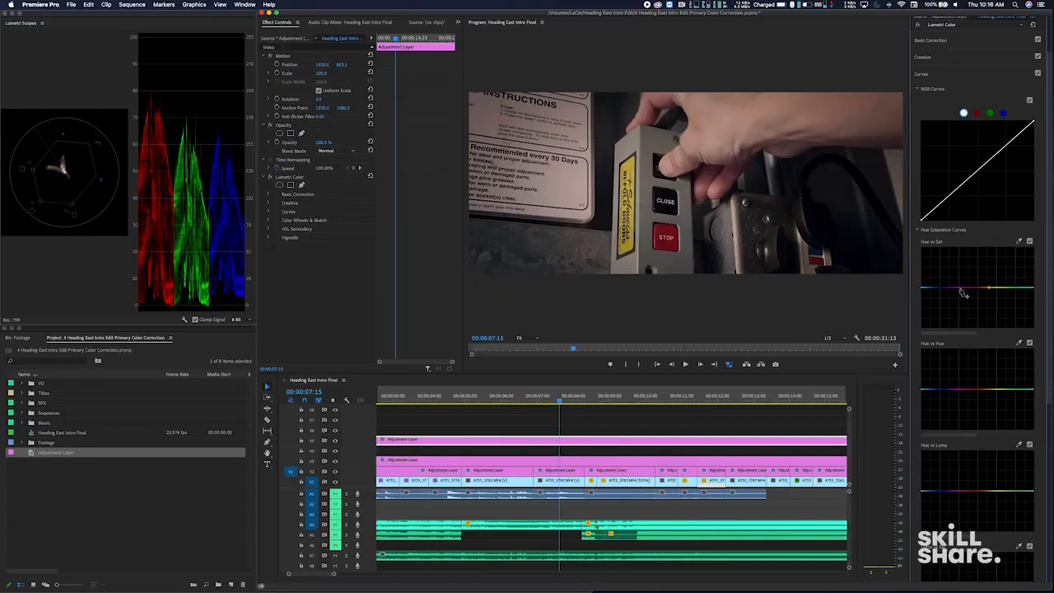
click(960, 288)
drag(976, 314, 976, 339)
drag(976, 339, 974, 346)
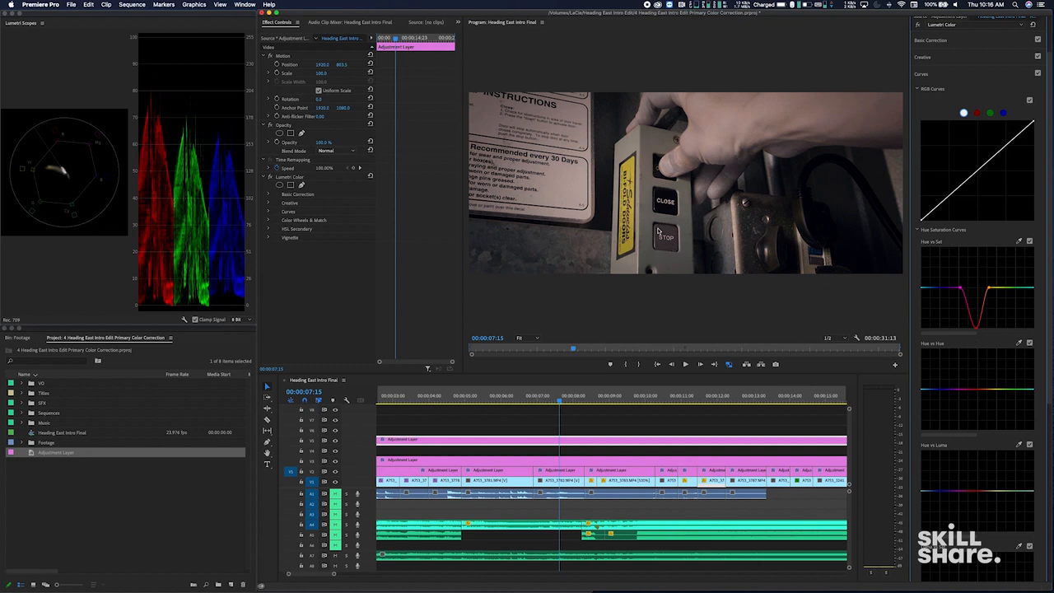
- Compare the shot with and without the Hue vs Sat curve, and reset that curve
click(1029, 241)
click(1028, 242)
click(1029, 241)
double_click(991, 293)
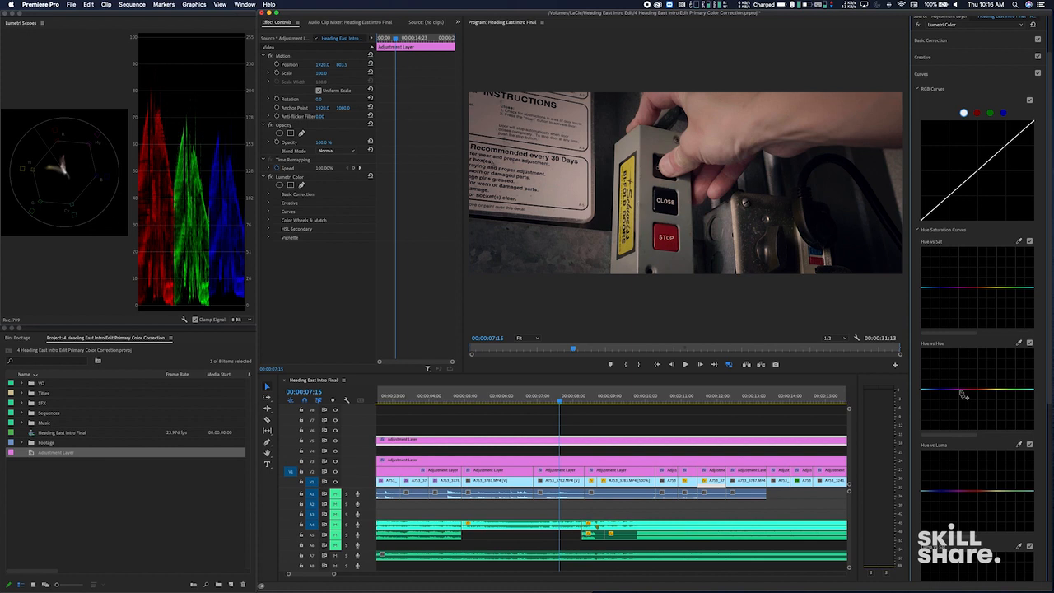
- Sample the red STOP button for the Hue vs Hue curve and shift its hue, trying green and blue before settling on magenta
click(1019, 343)
click(666, 228)
drag(977, 392, 978, 420)
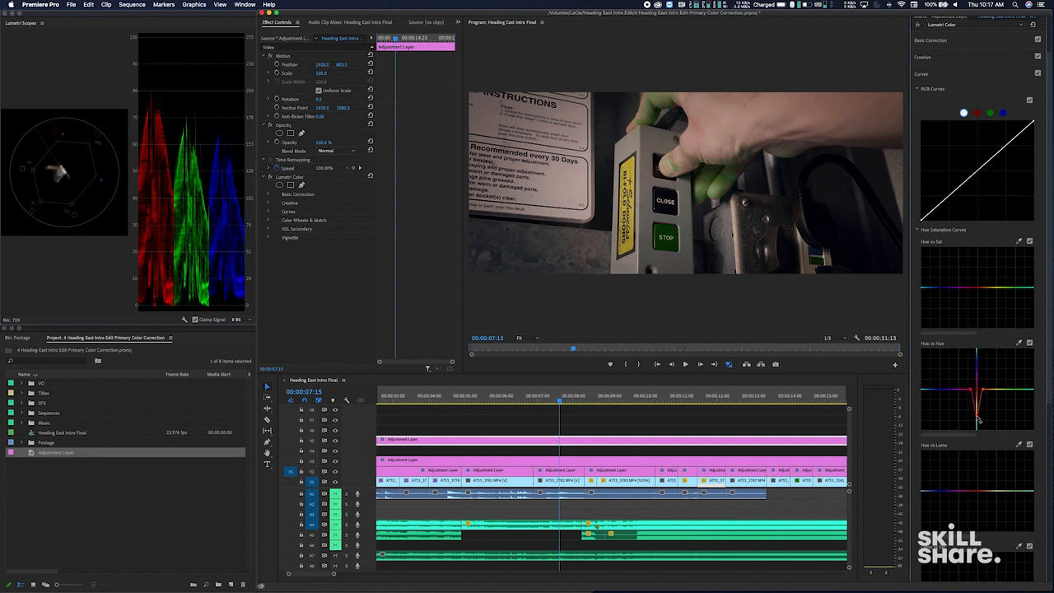
drag(978, 419, 977, 363)
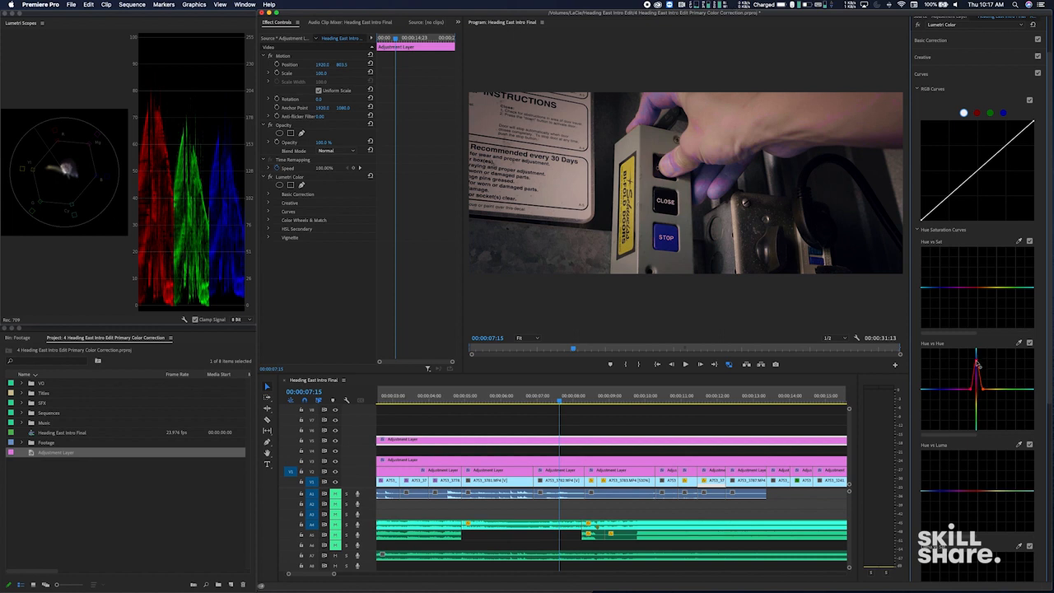
drag(978, 366, 977, 381)
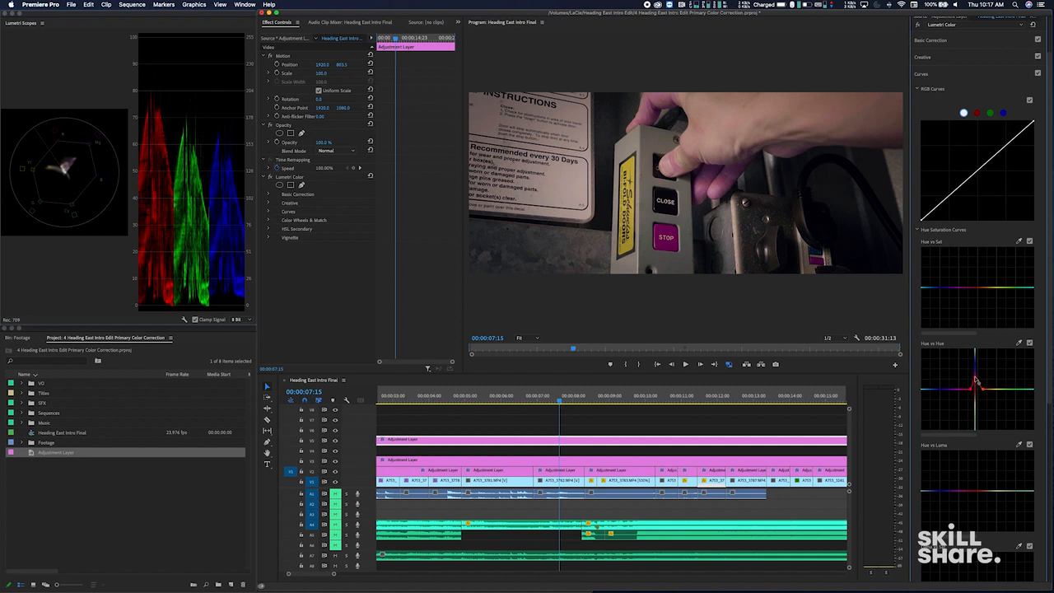
scroll(1034, 346, up, 3)
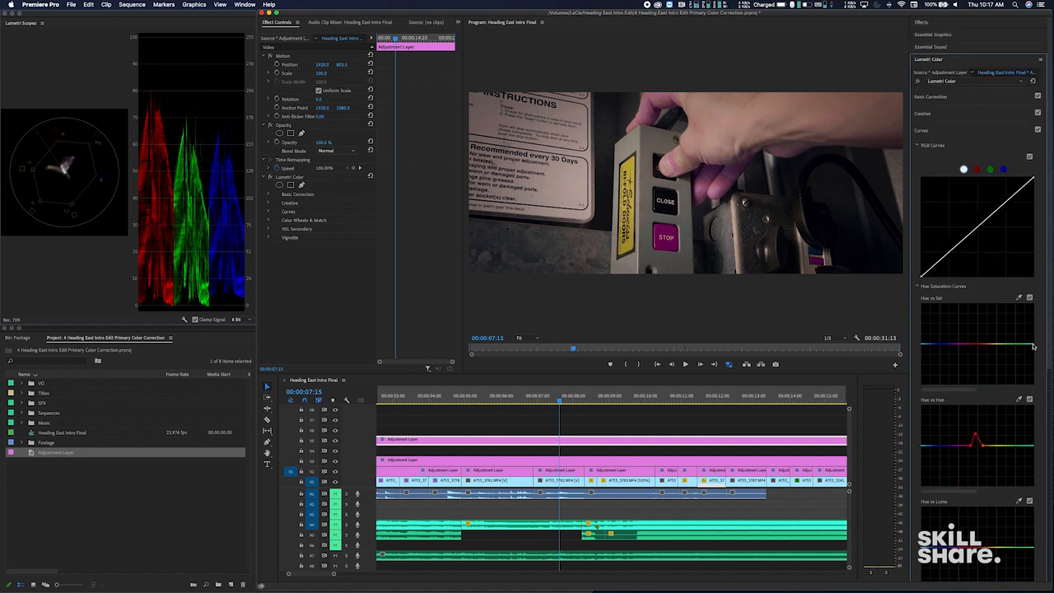
click(700, 420)
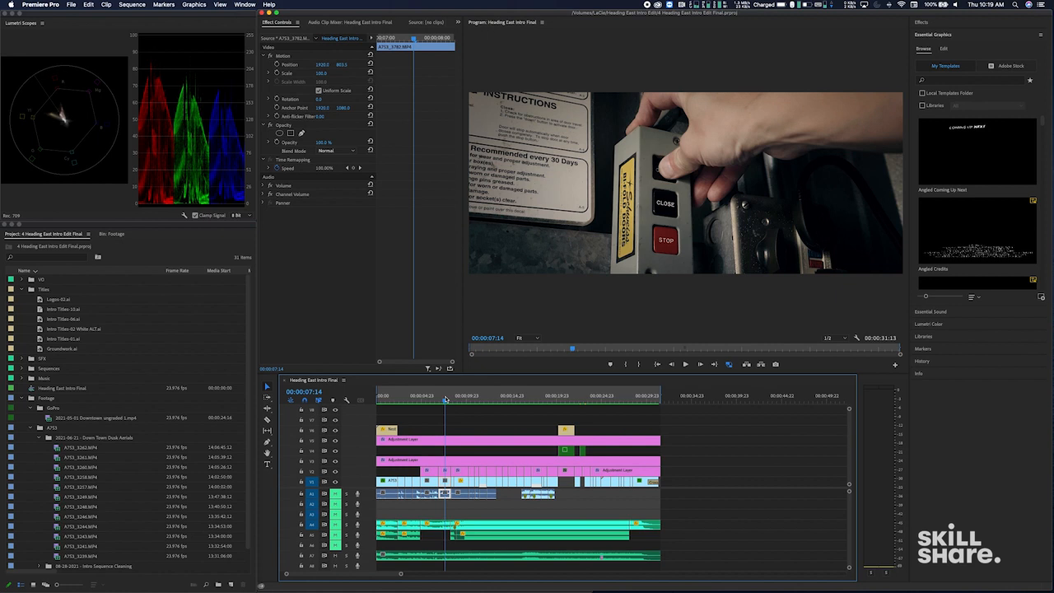
- Compare the sea wall and helicopter shots with and without the V5 adjustment layer by toggling that track's output
click(335, 441)
drag(569, 395, 580, 397)
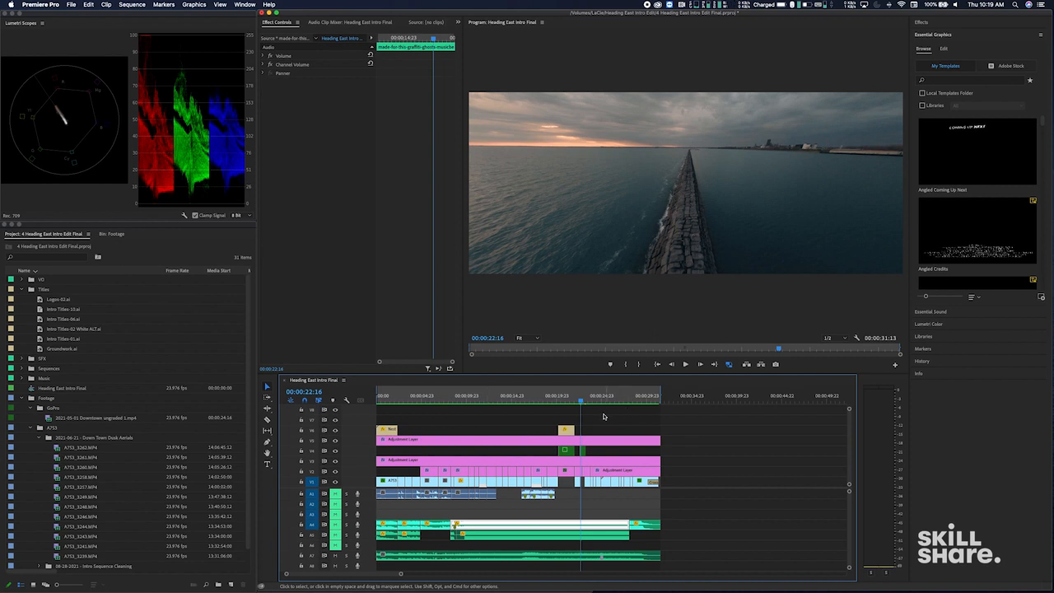
click(334, 443)
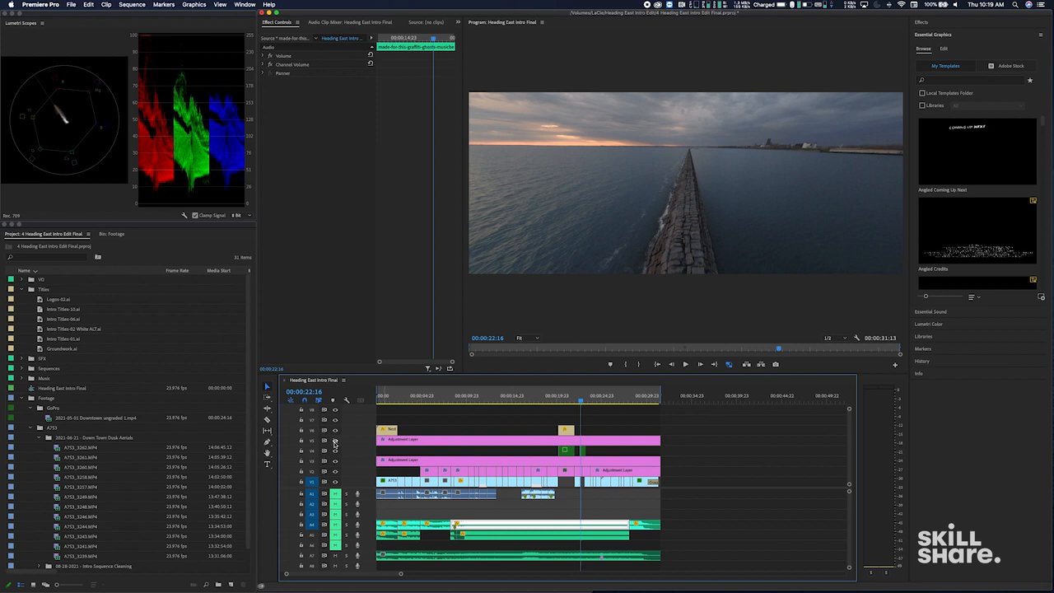
click(334, 443)
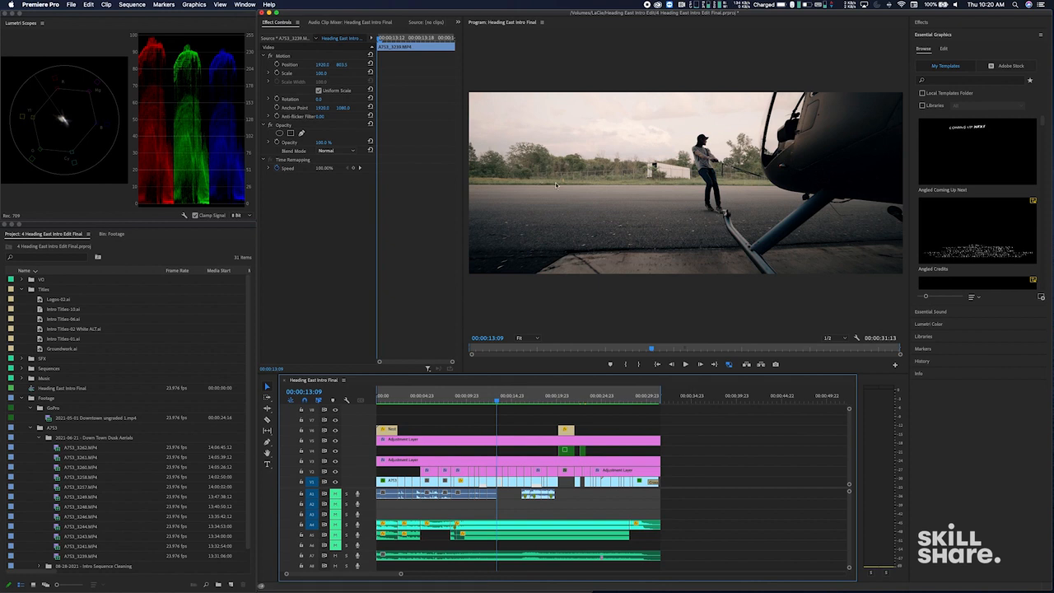
click(335, 440)
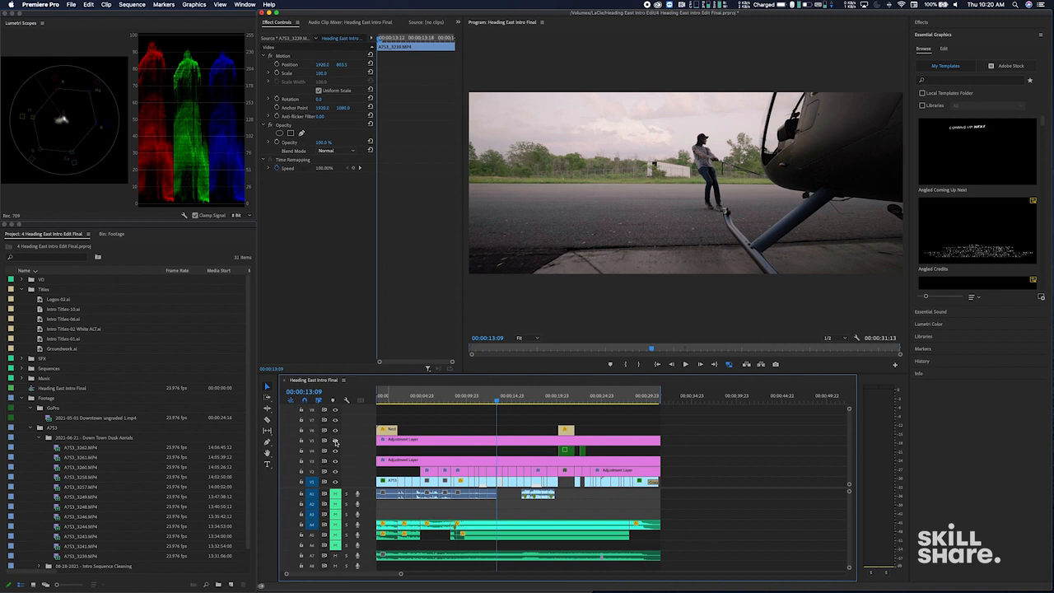
click(335, 441)
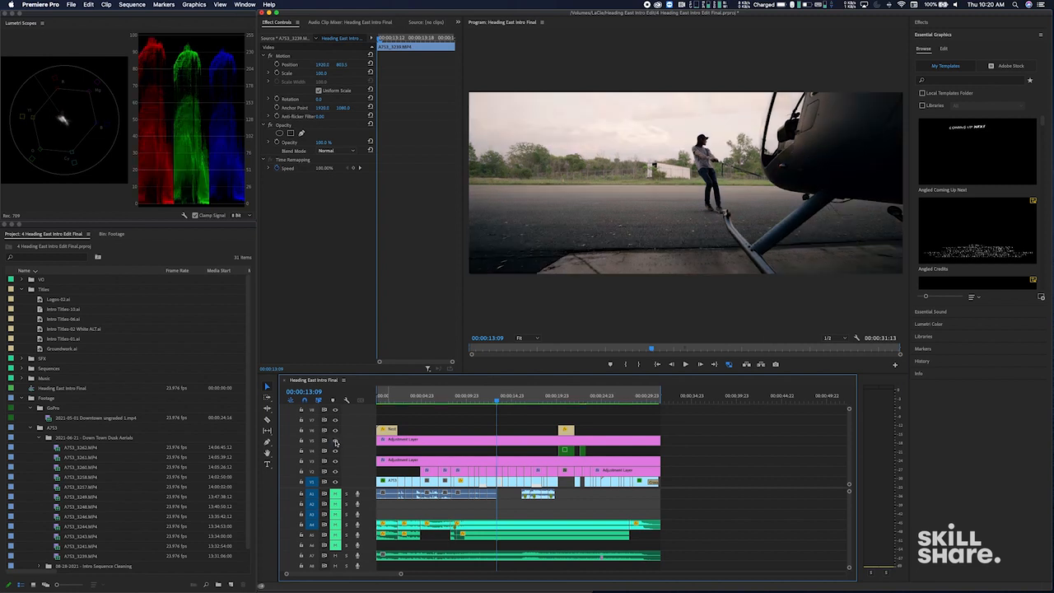